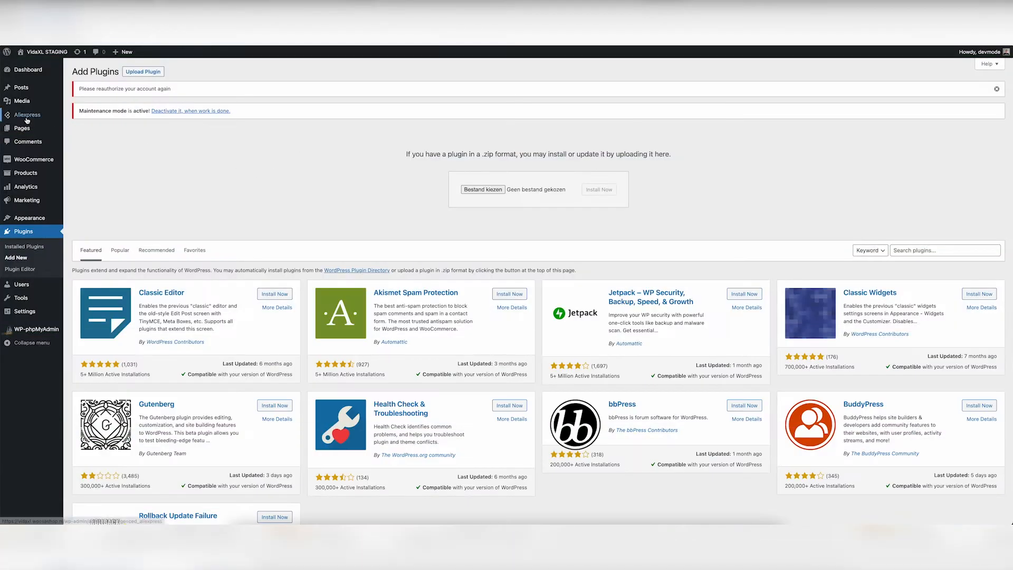
# Connect the AliExpress plugin to the WooCommerce store from its admin page
pyautogui.click(28, 116)
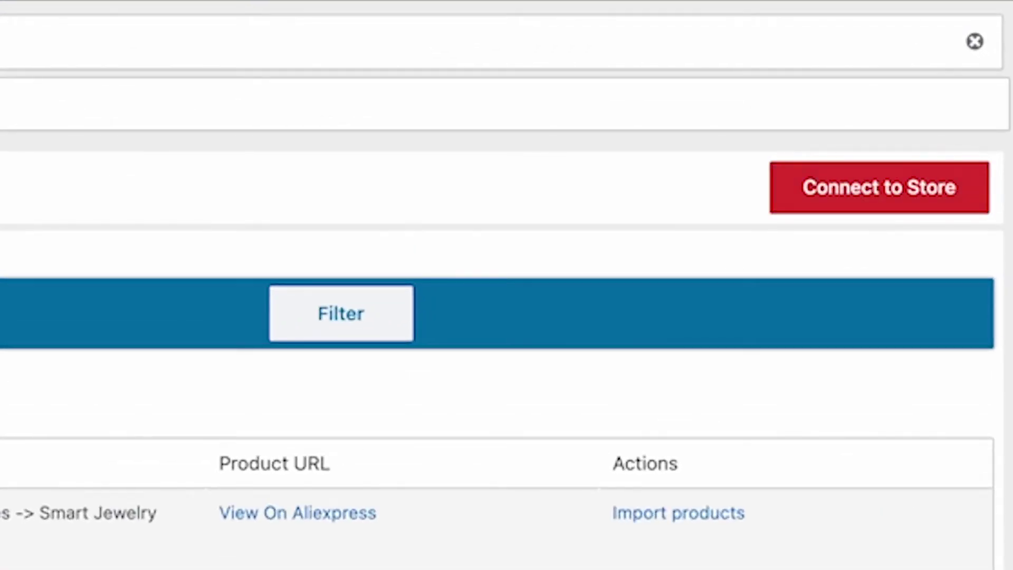
pyautogui.click(880, 188)
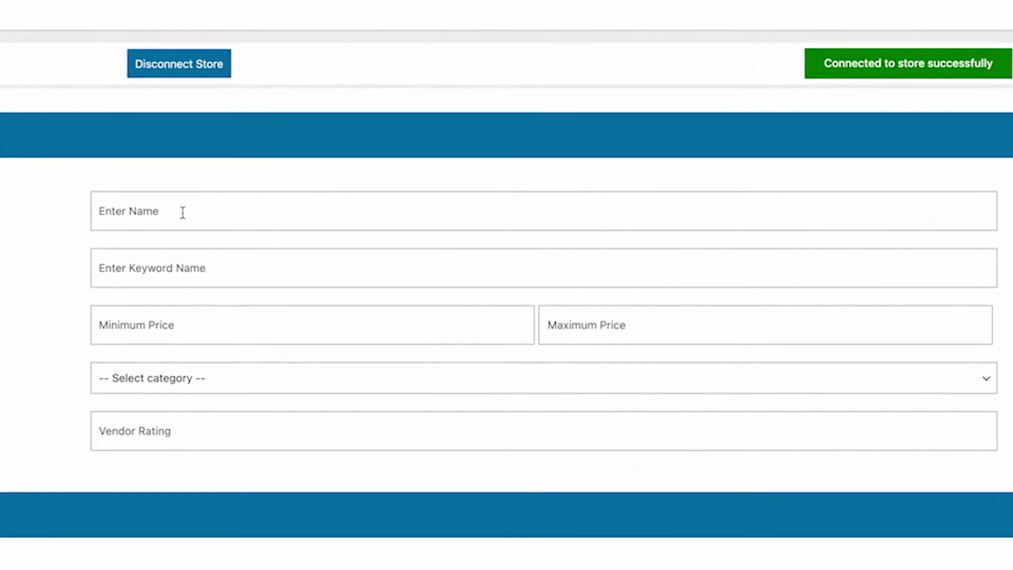
pyautogui.click(182, 212)
pyautogui.click(190, 270)
pyautogui.click(186, 323)
pyautogui.click(556, 332)
pyautogui.click(197, 386)
pyautogui.click(1, 413)
pyautogui.click(204, 427)
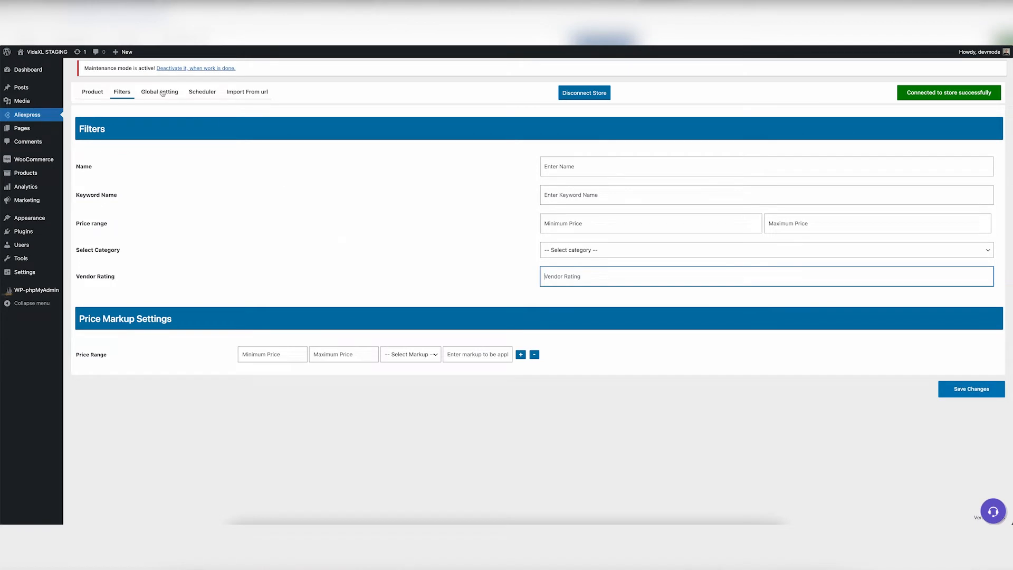
# Keep post status Publish and enter a 30% conversion rate in Global settings
pyautogui.click(162, 92)
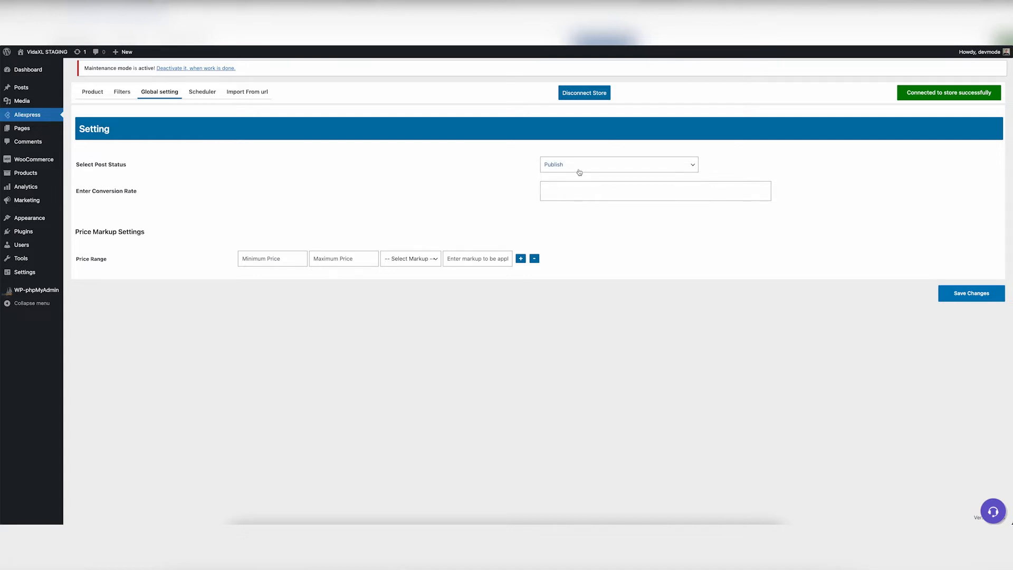
pyautogui.click(579, 173)
pyautogui.click(499, 182)
pyautogui.click(616, 193)
pyautogui.write('30')
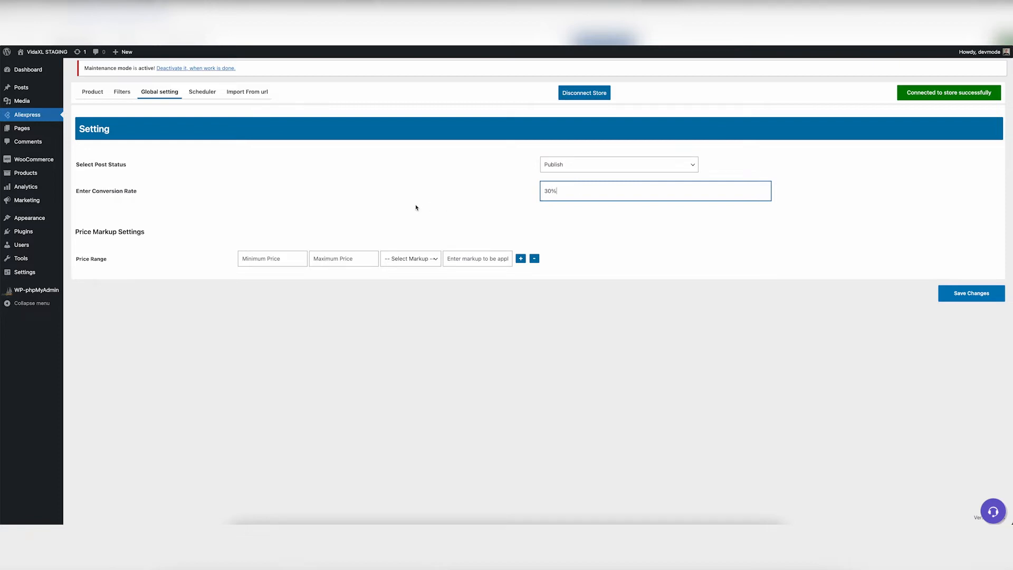
# Set Auto Import Product From Aliexpress to Daily, leaving price and stock sync at 10 minutes
pyautogui.click(202, 91)
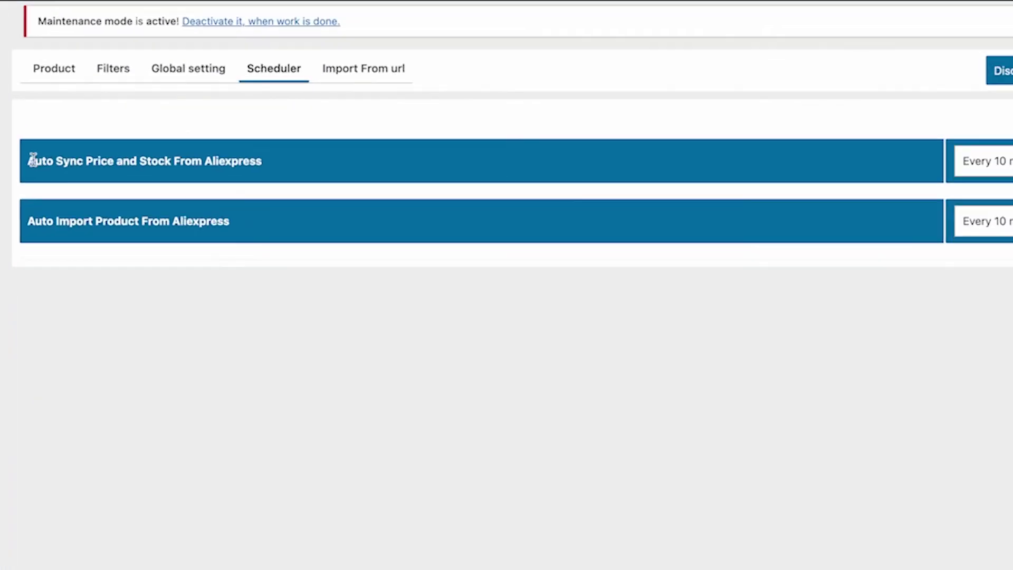
pyautogui.moveTo(30, 161); pyautogui.dragTo(239, 161)
pyautogui.moveTo(44, 221); pyautogui.dragTo(172, 223)
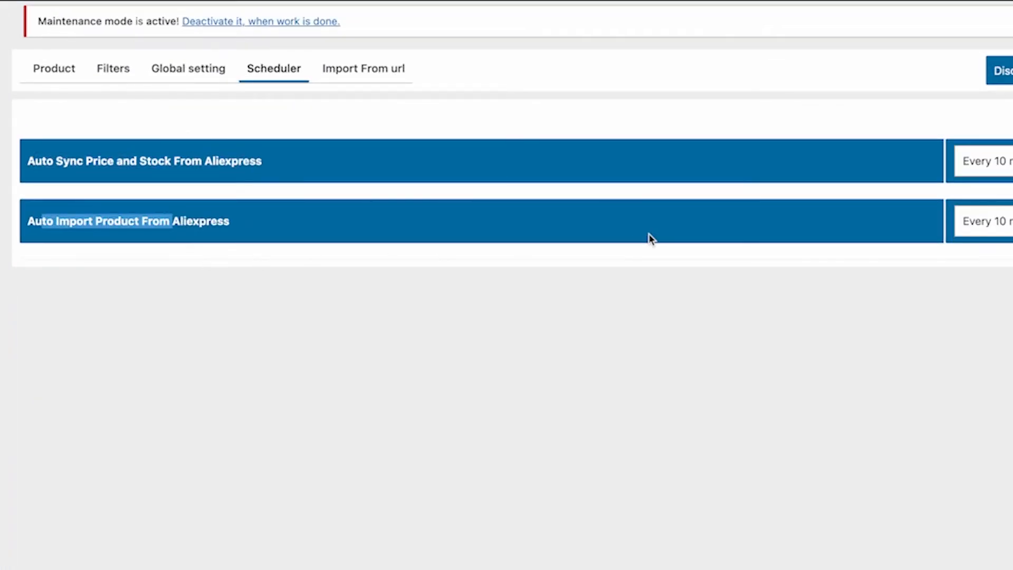
pyautogui.click(480, 222)
pyautogui.click(457, 314)
pyautogui.click(519, 172)
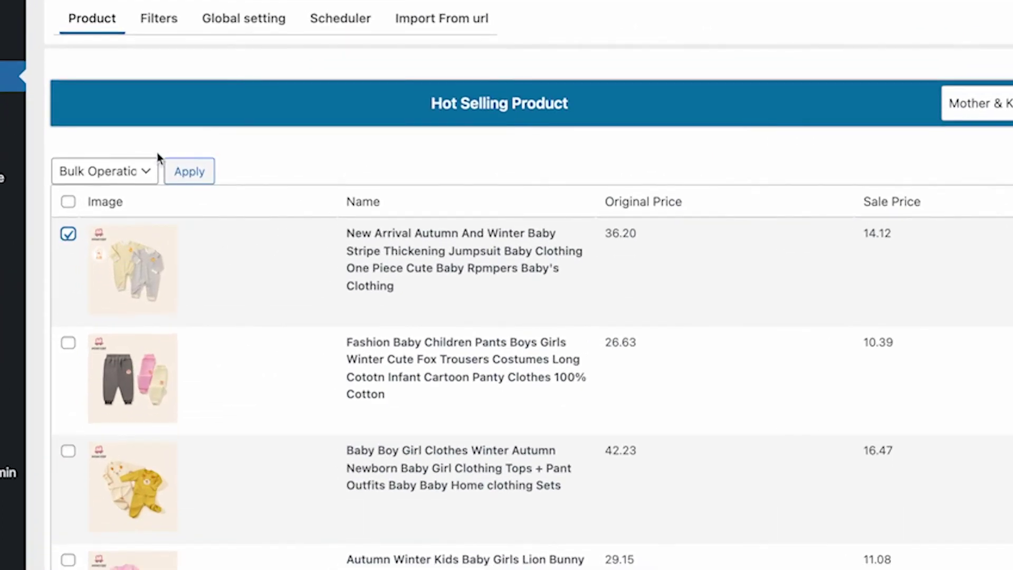
# Apply the Import Product bulk operation to the selected baby clothing product
pyautogui.click(111, 173)
pyautogui.click(109, 191)
pyautogui.click(189, 172)
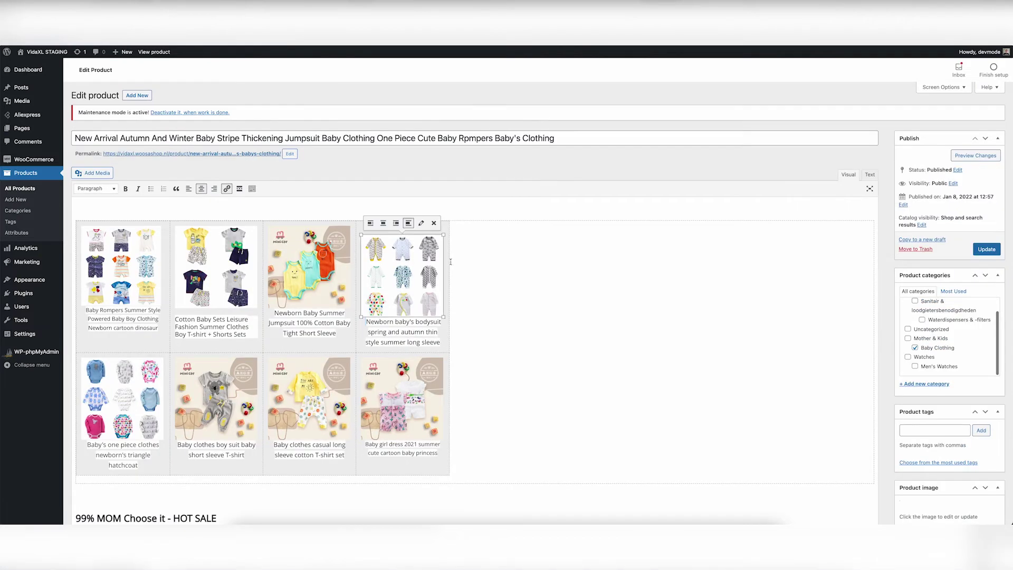
pyautogui.scroll(-3, 503, 301)
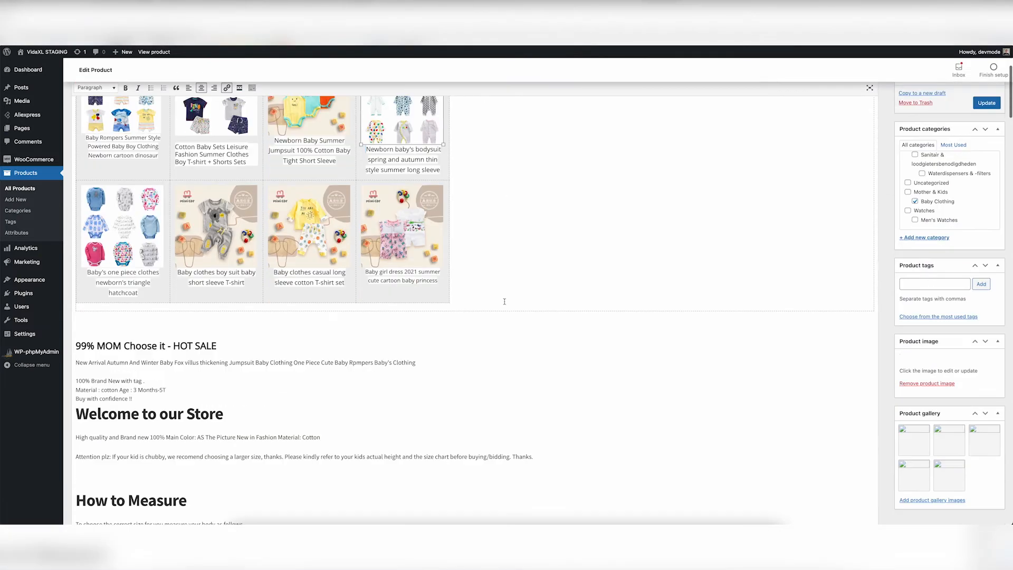
pyautogui.scroll(-2, 191, 303)
pyautogui.scroll(-10, 251, 364)
pyautogui.scroll(-5, 238, 348)
pyautogui.scroll(-2, 229, 340)
pyautogui.scroll(-2, 219, 327)
pyautogui.scroll(10, 238, 332)
pyautogui.scroll(5, 316, 340)
pyautogui.scroll(-5, 593, 293)
pyautogui.scroll(5, 589, 351)
pyautogui.scroll(-4, 514, 375)
pyautogui.scroll(-1, 115, 247)
pyautogui.scroll(-5, 237, 316)
pyautogui.scroll(-5, 238, 317)
pyautogui.scroll(-3, 258, 337)
pyautogui.scroll(-5, 258, 337)
pyautogui.scroll(-10, 253, 340)
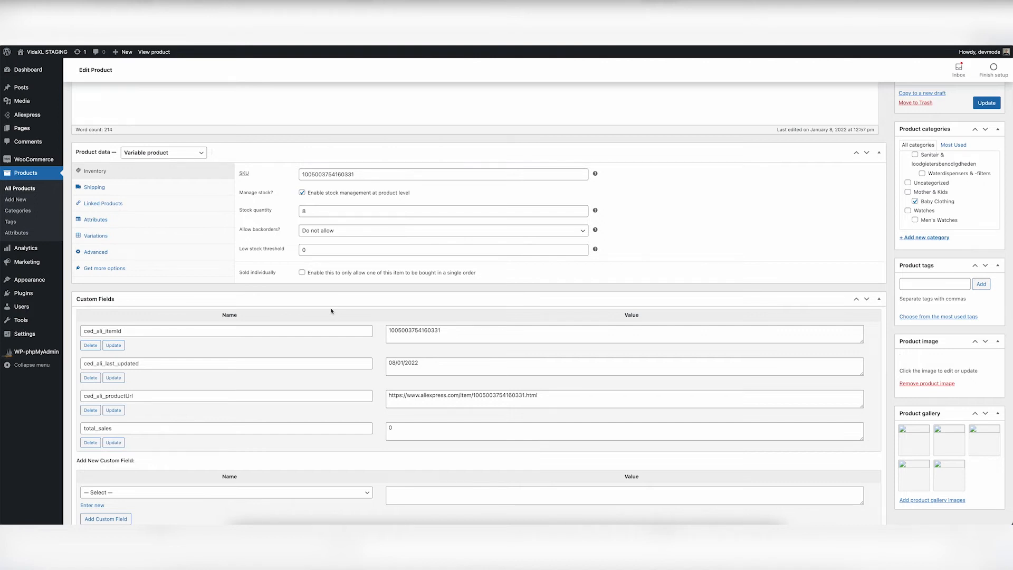
# Examine the SKU copied from AliExpress in the product's inventory data
pyautogui.click(379, 175)
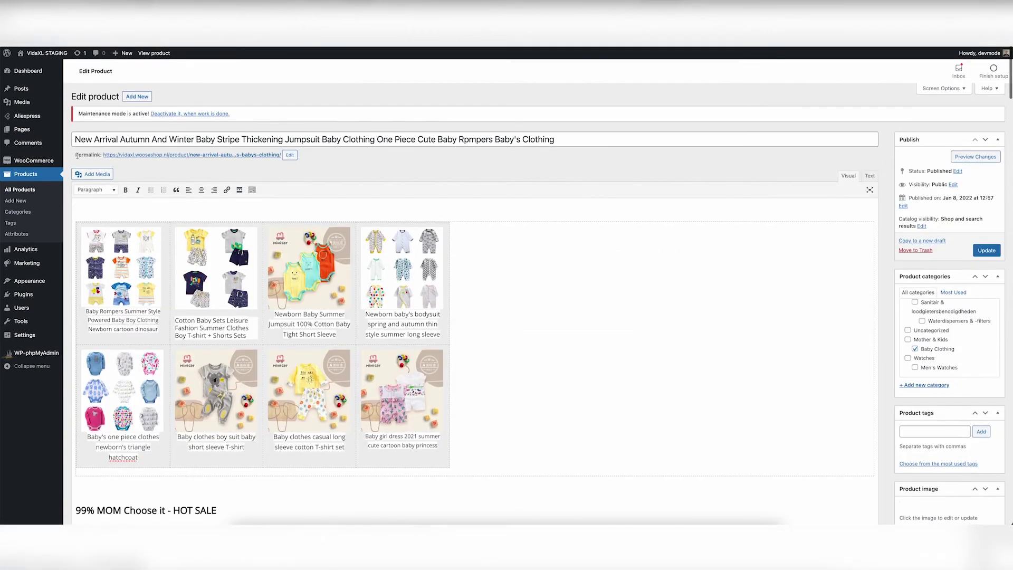
pyautogui.scroll(10, 126, 210)
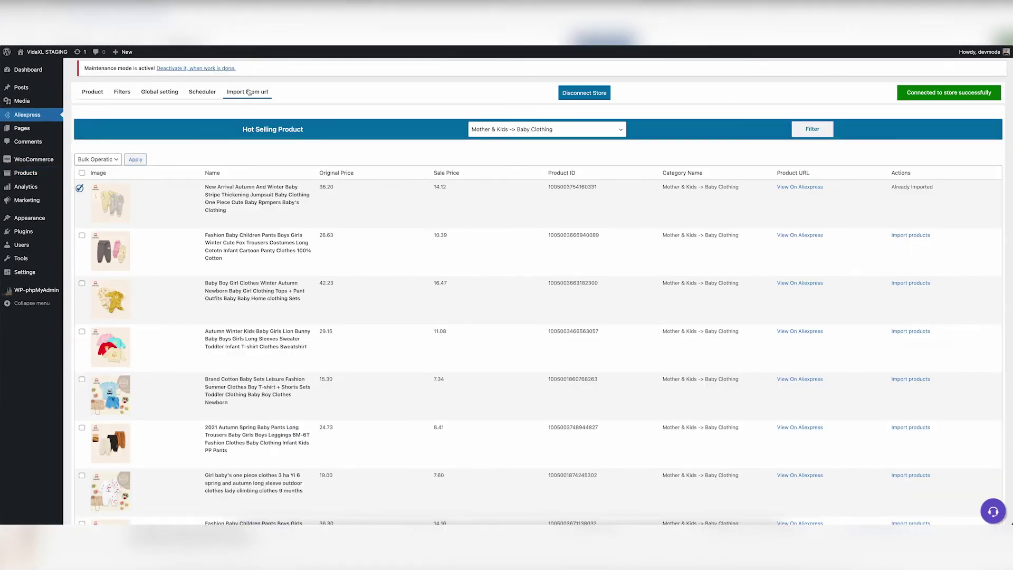
# Go to the Import From url form for importing a product by its AliExpress link
pyautogui.click(248, 92)
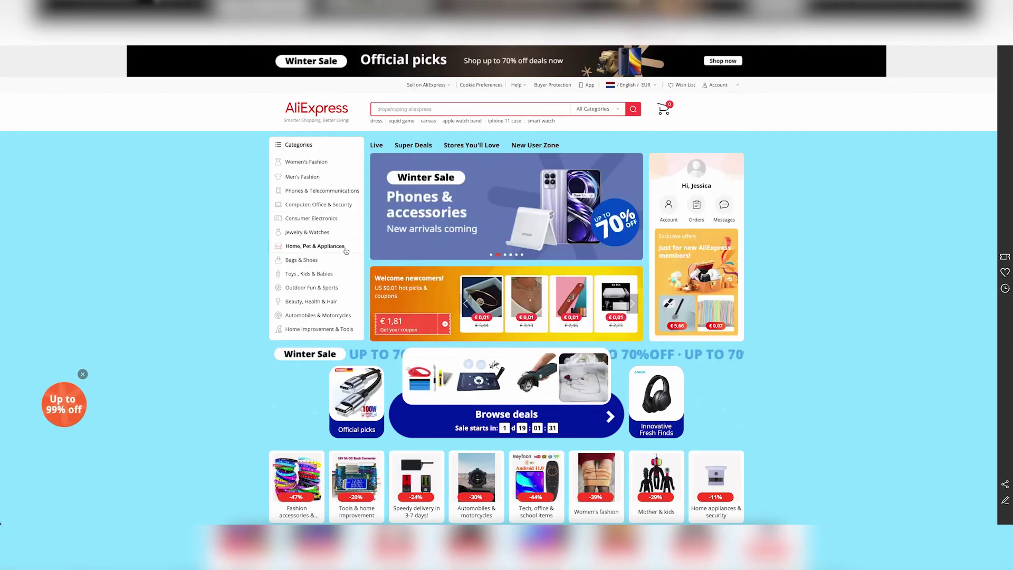
pyautogui.scroll(-2, 506, 317)
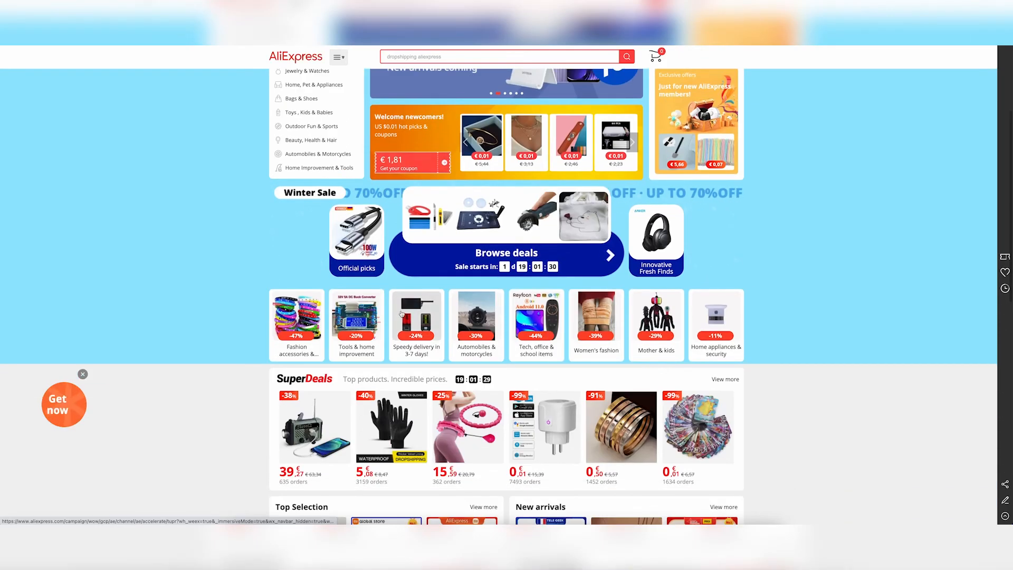
pyautogui.scroll(-2, 390, 258)
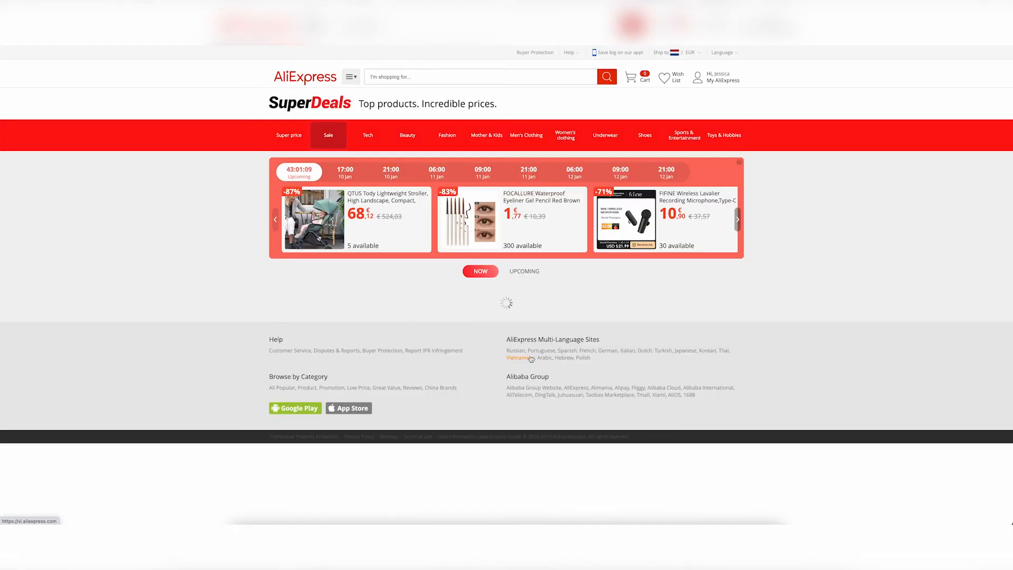